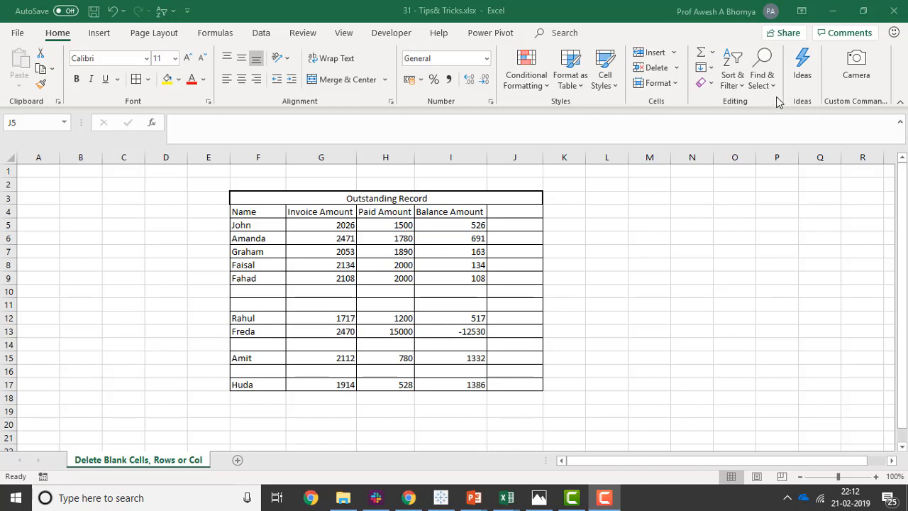
- Look over the Go To Special selection options, reached both from Go To and directly, without applying any
click(67, 35)
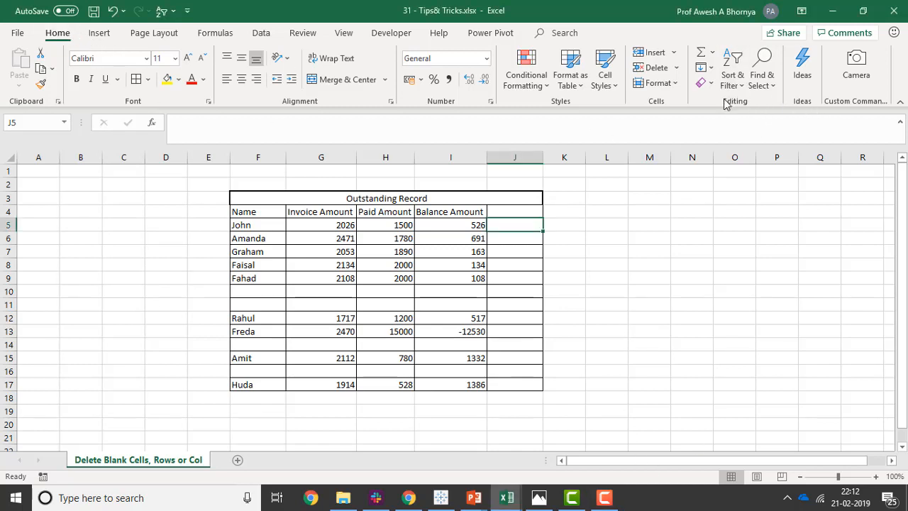
click(764, 84)
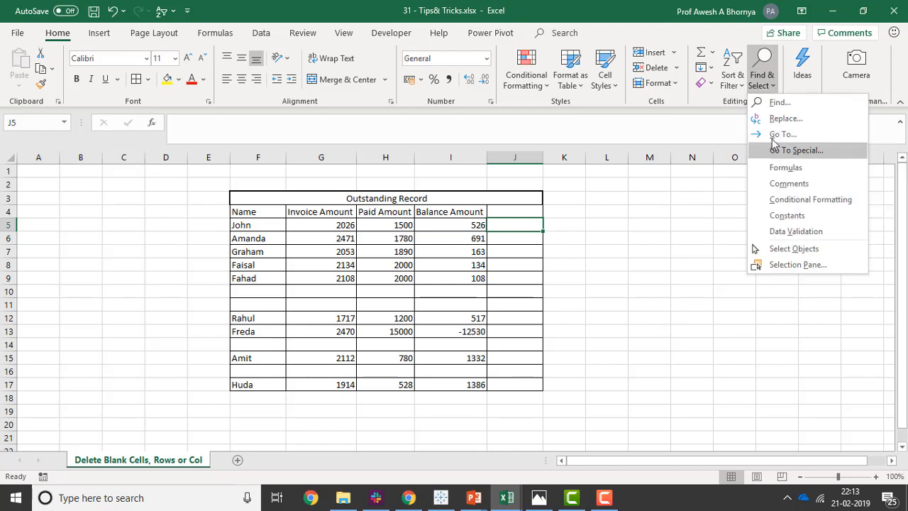
click(777, 134)
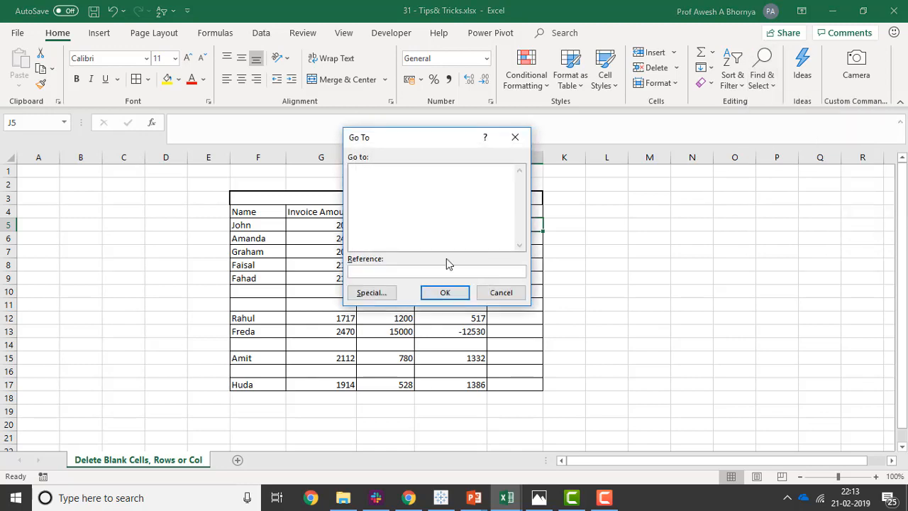
click(384, 295)
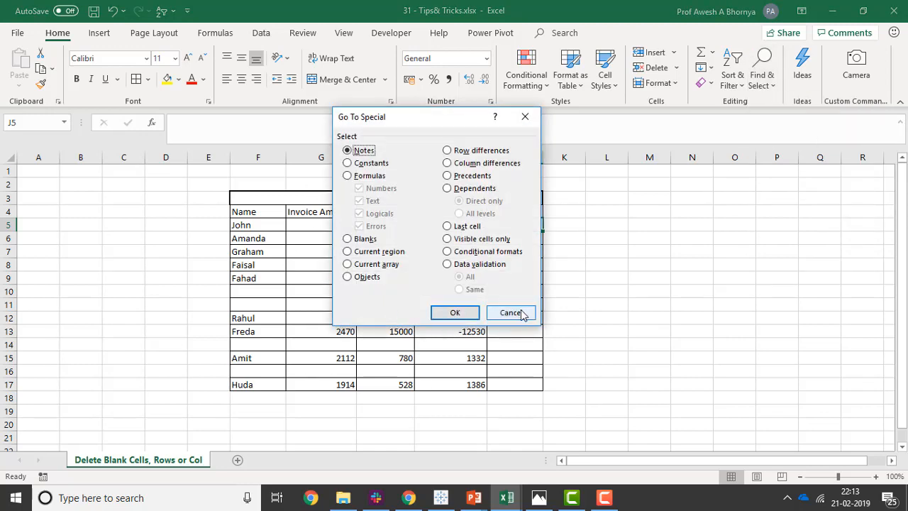
click(512, 313)
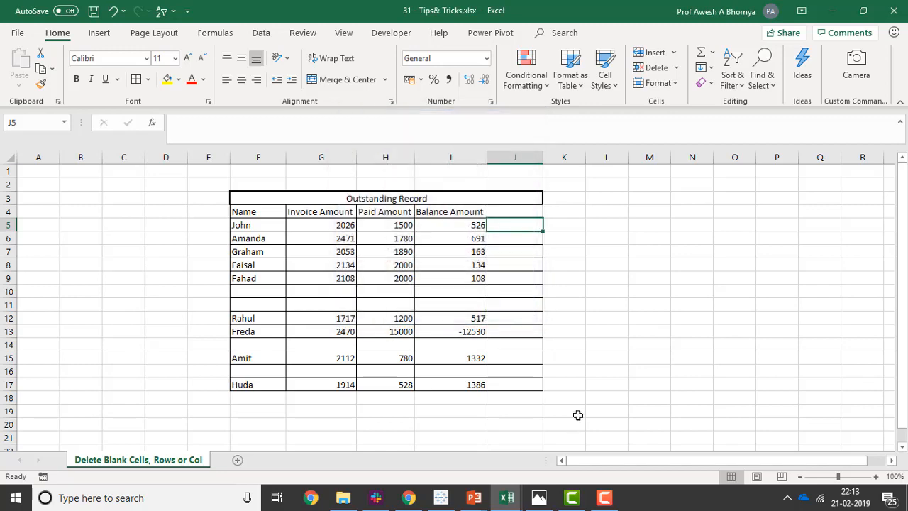
click(771, 85)
click(785, 150)
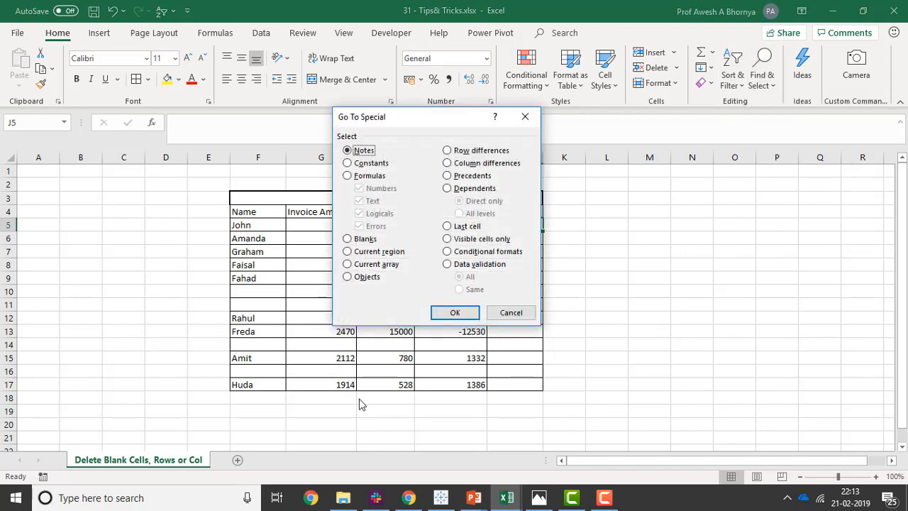
click(502, 314)
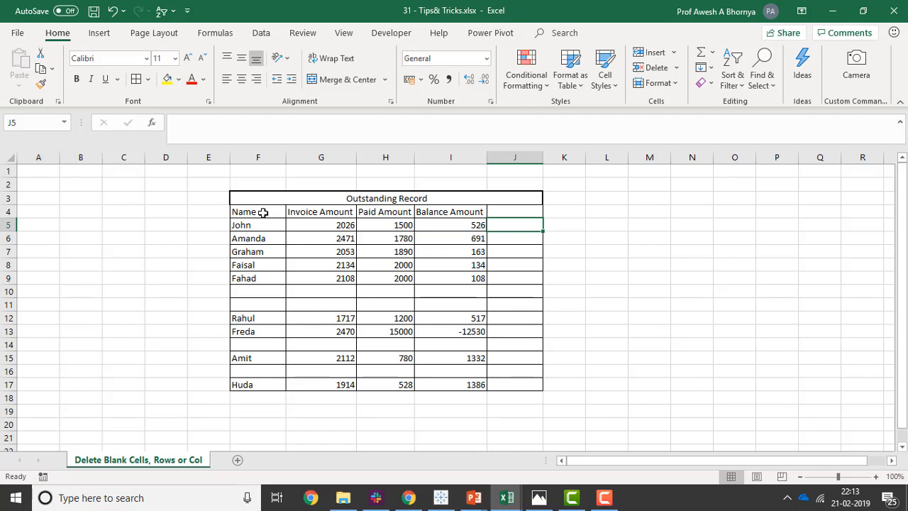
- Select the blank rows 10, 11, 14 and 16 together as whole rows
click(7, 292)
drag(5, 301, 6, 304)
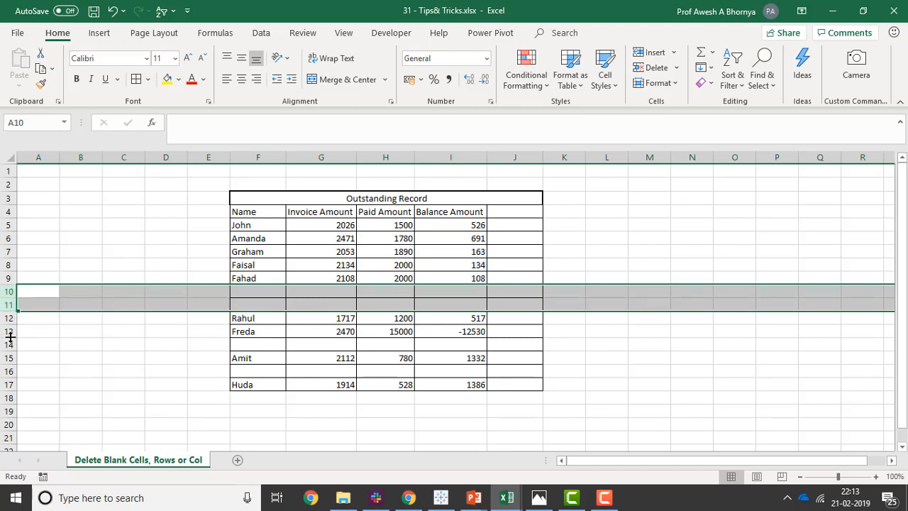
ctrl+click(8, 345)
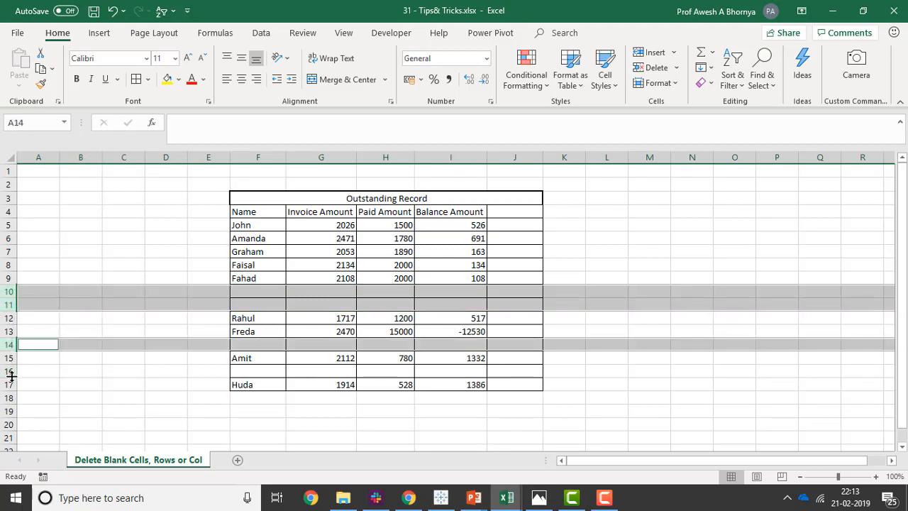
ctrl+click(6, 371)
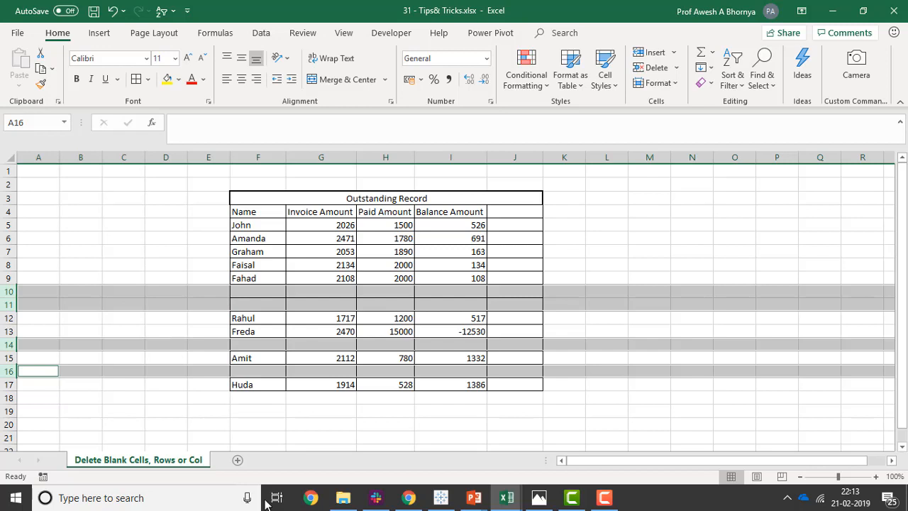
- Select only the blank cells within the table data F5:I17 using Go To Special with the Blanks option
click(280, 224)
drag(298, 249, 444, 379)
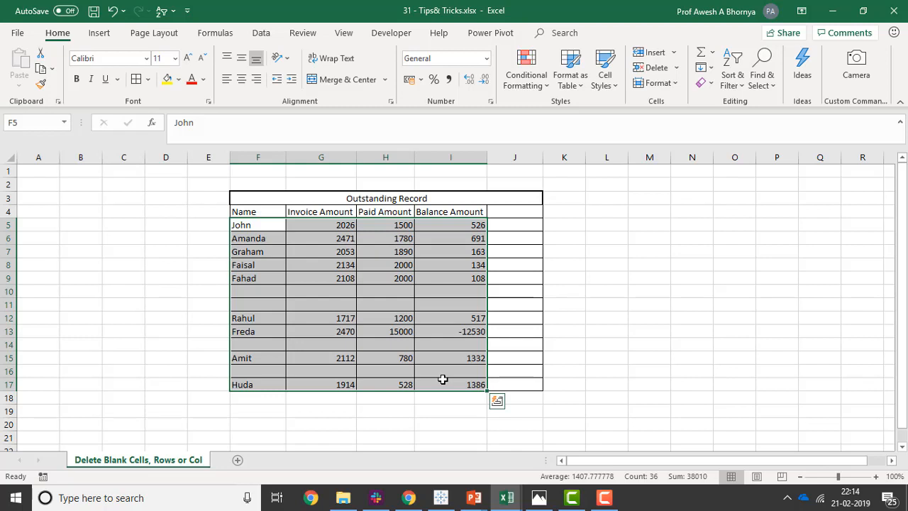
key(ctrl+g)
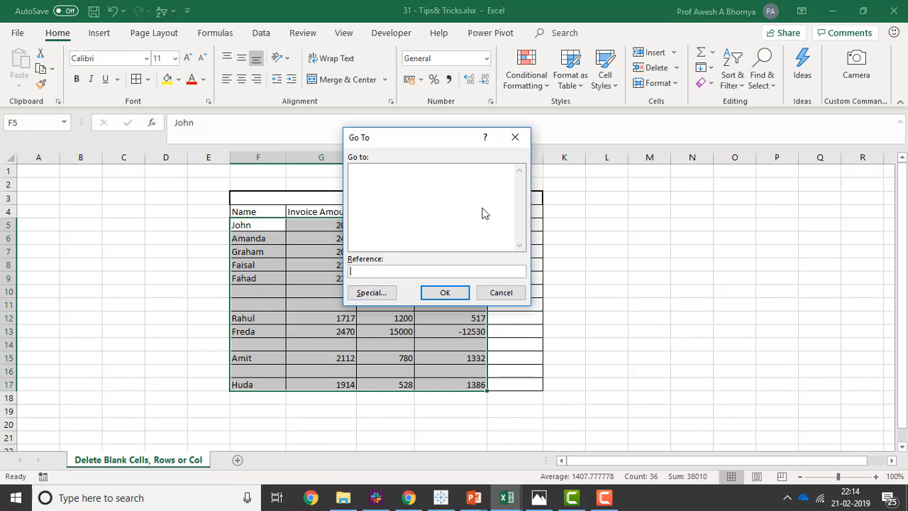
key(alt+s)
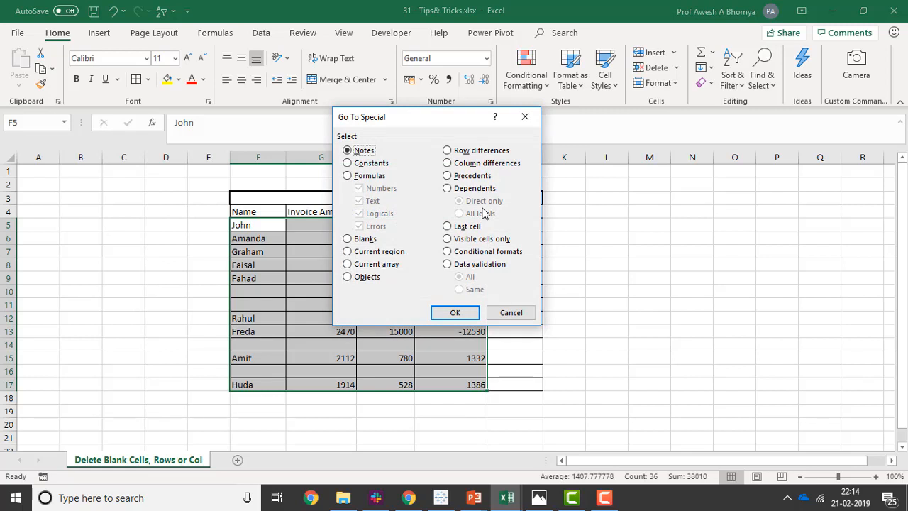
key(alt+k)
key(Return)
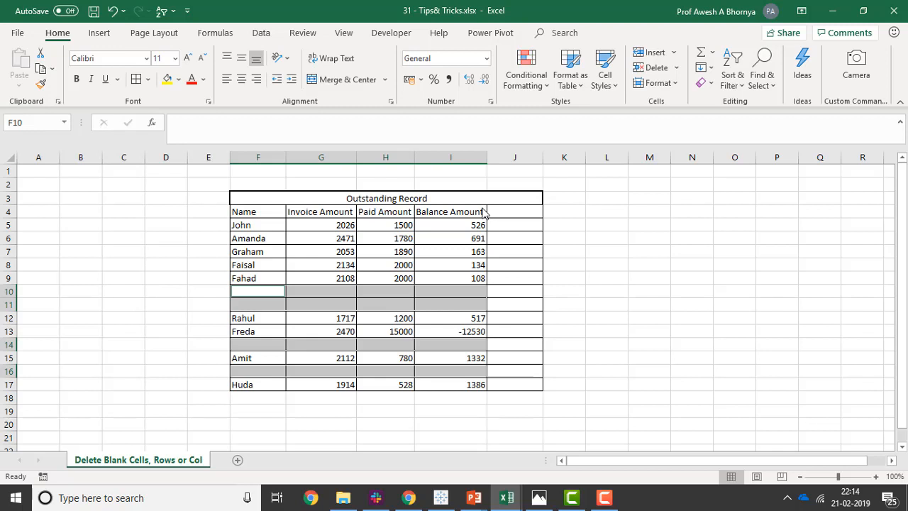
- Try deleting the selected blank cells with Shift cells up, and undo the deletion
key(ctrl+minus)
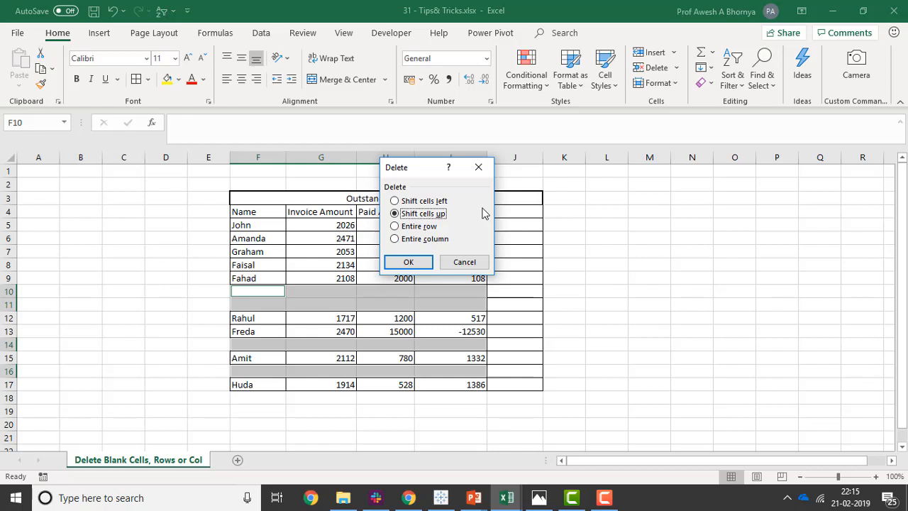
key(Return)
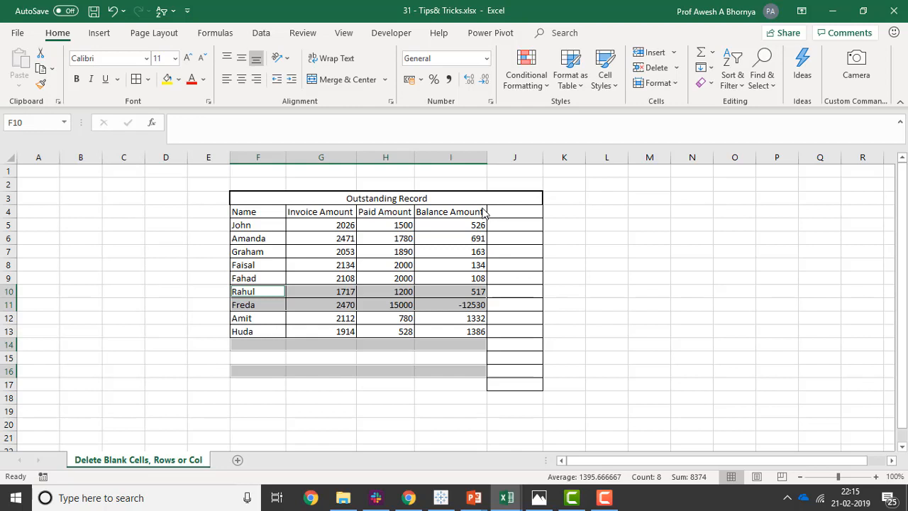
key(ctrl+z)
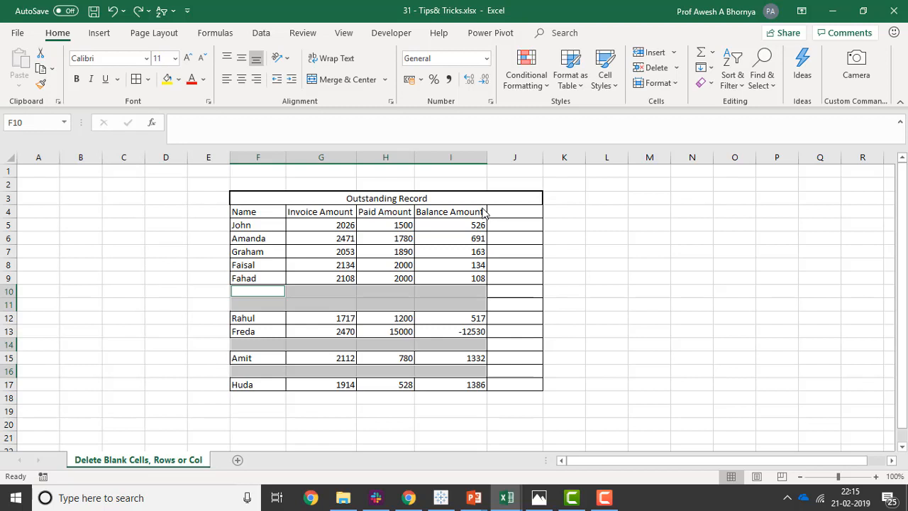
- Delete the entire rows of the selected blank cells and clear the selection
key(ctrl+minus)
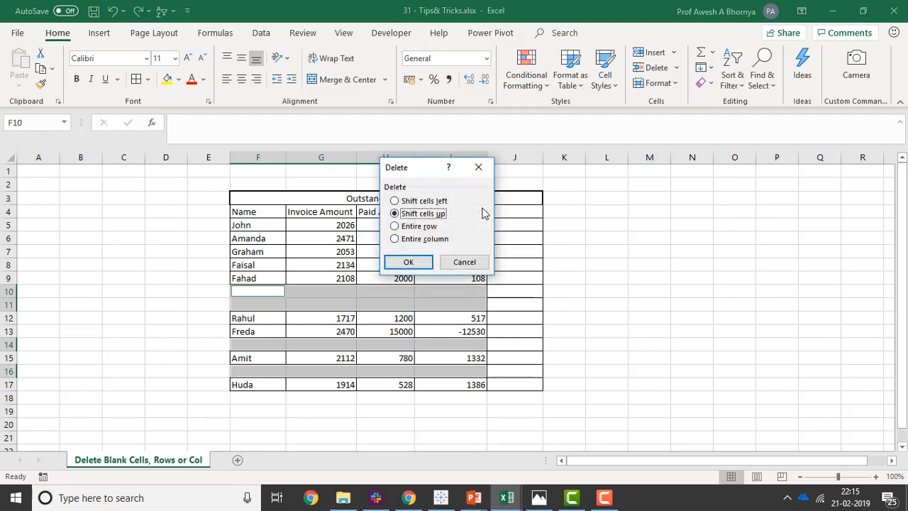
key(r)
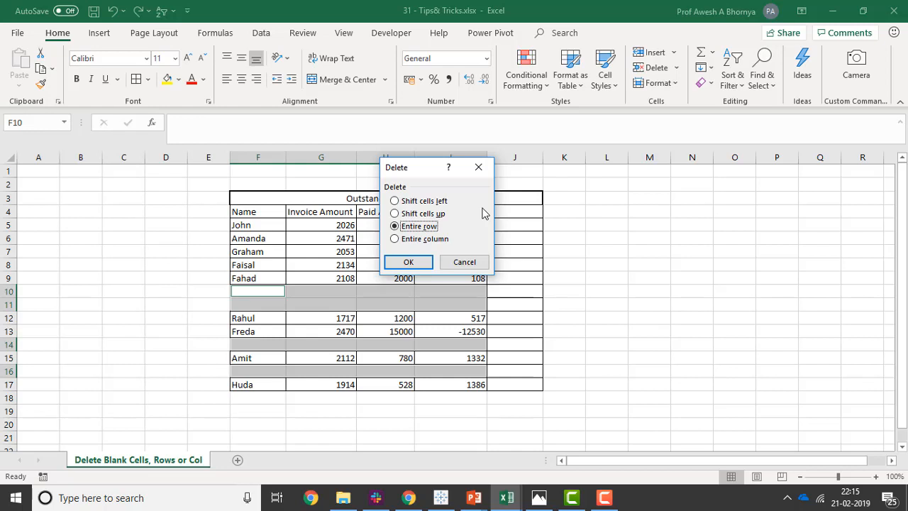
key(Return)
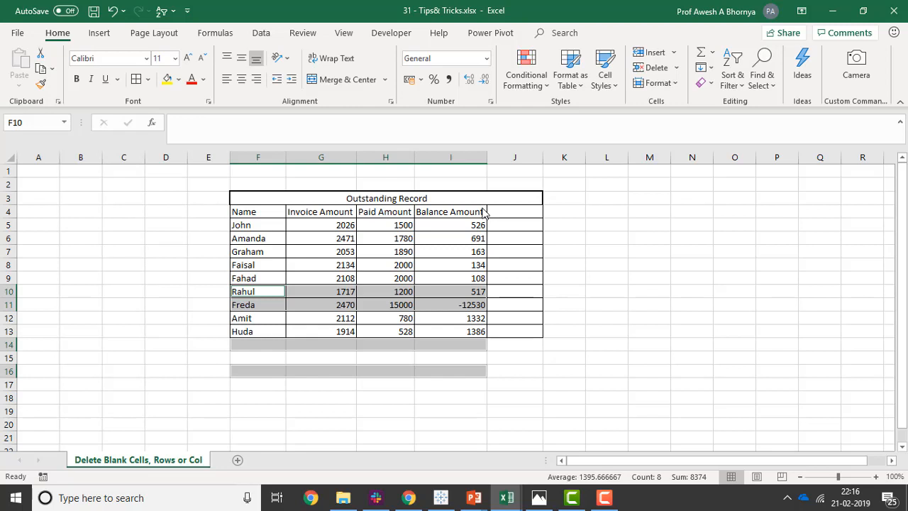
click(500, 300)
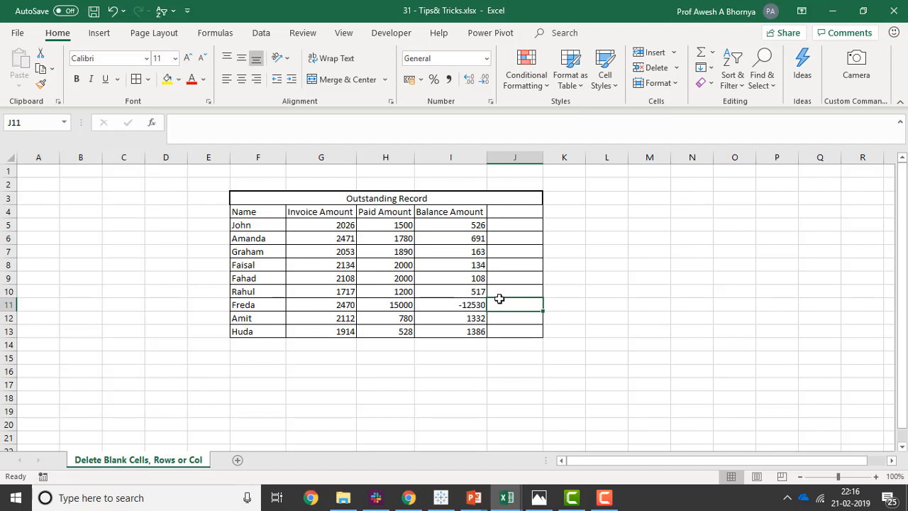
- Enter the column heading "Remarks" in cell J4 of the Outstanding Record table
click(508, 212)
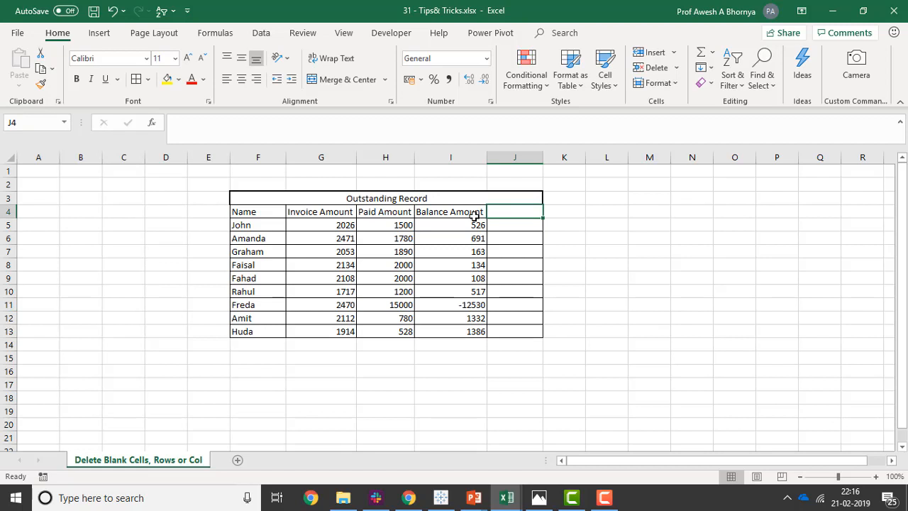
text(Rema)
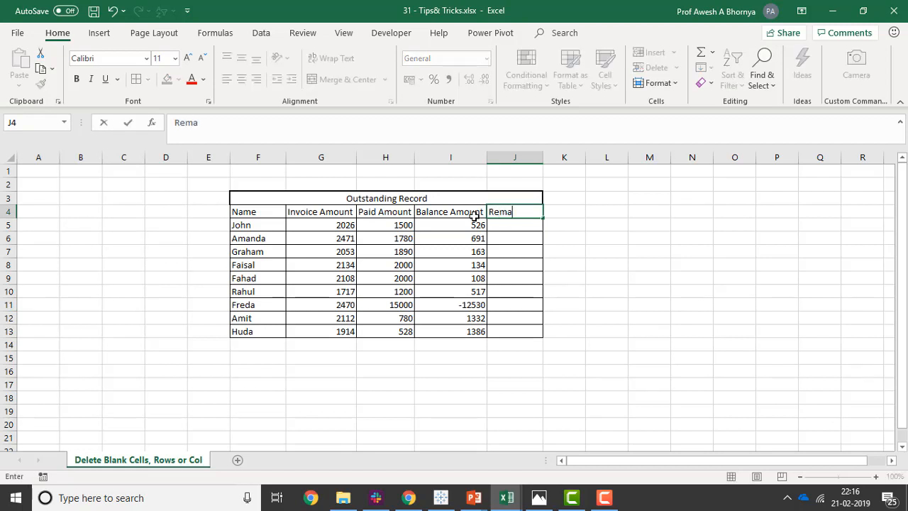
text(k)
key(BackSpace)
text(rks)
key(Return)
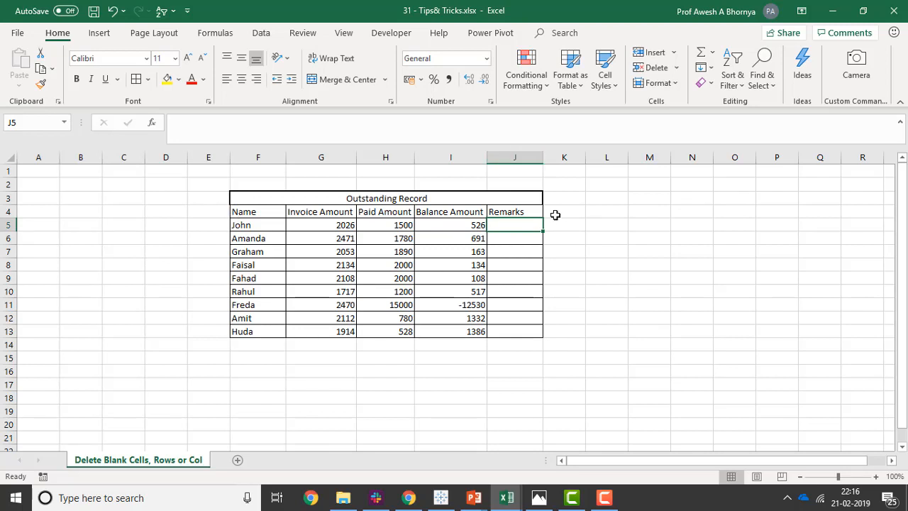
- Select only the blank cells within the table range F4:J13 using Go To Special with the Blanks option
drag(257, 211, 525, 332)
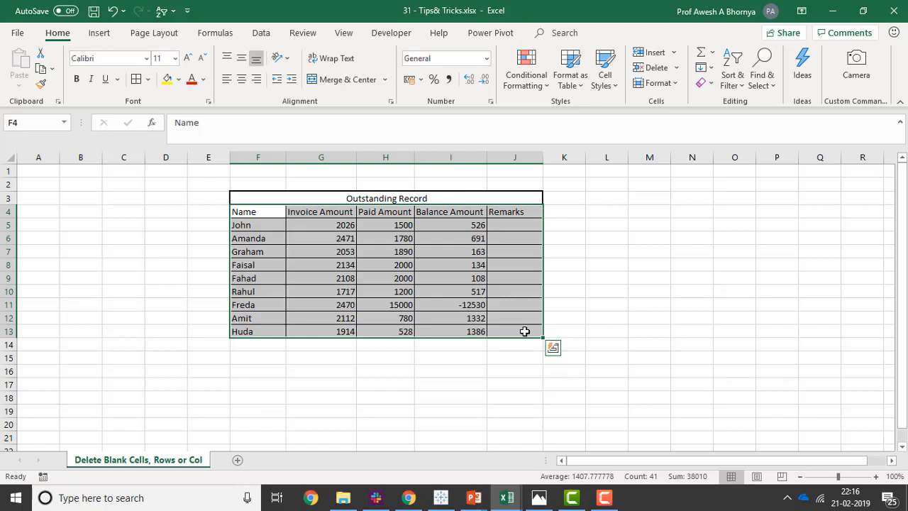
key(F5)
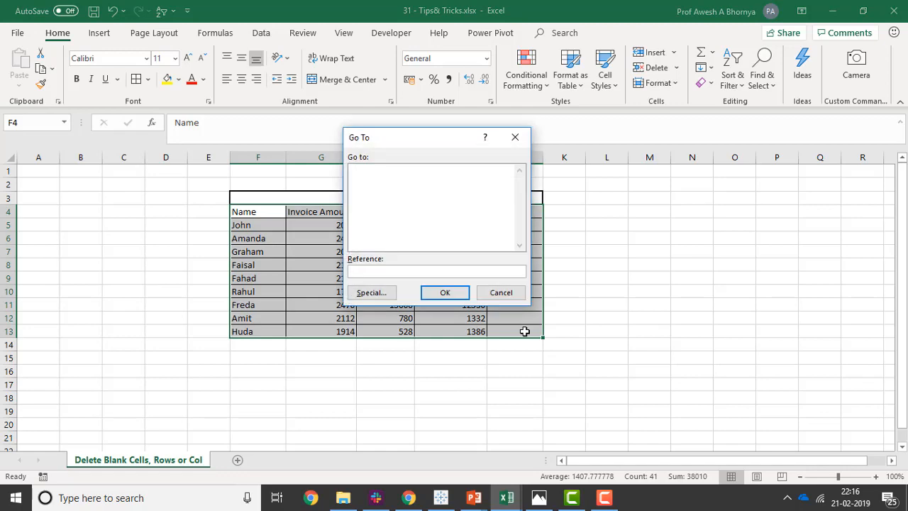
key(alt+s)
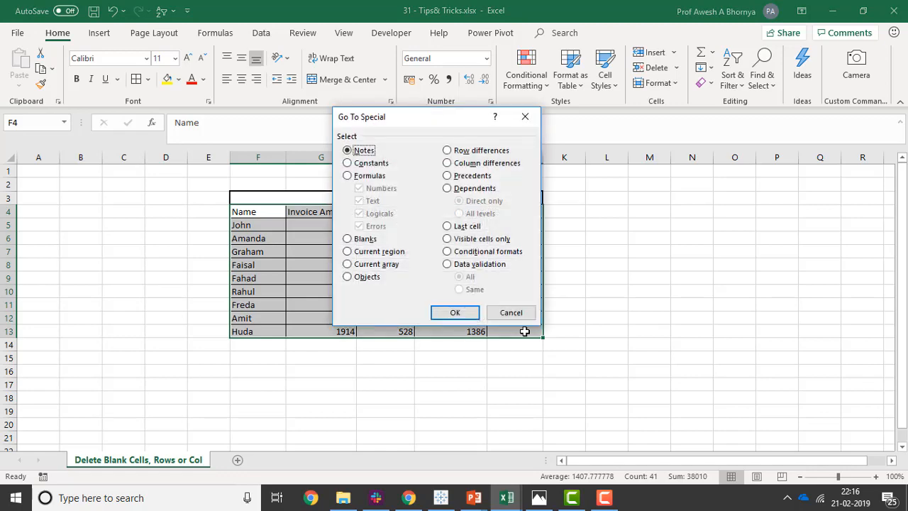
key(alt+k)
key(Return)
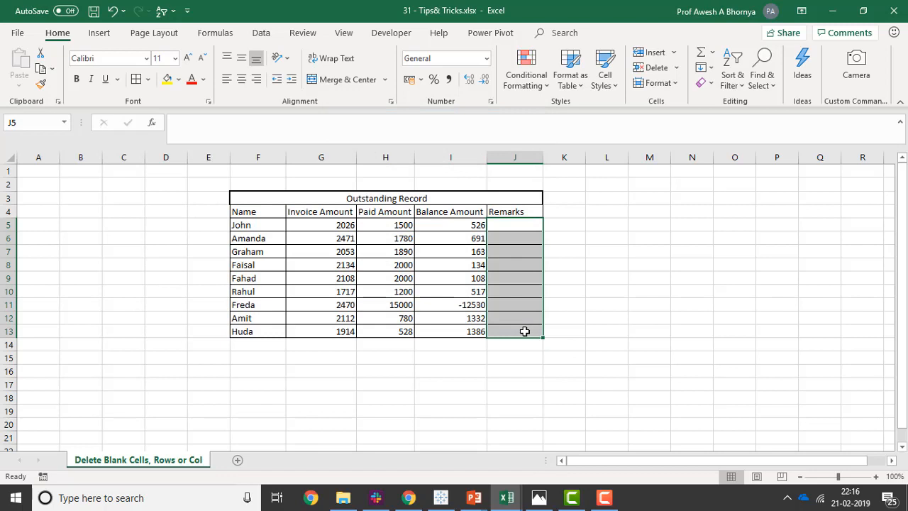
- Delete the entire column containing the selected blank cells under the Remarks heading
key(ctrl+minus)
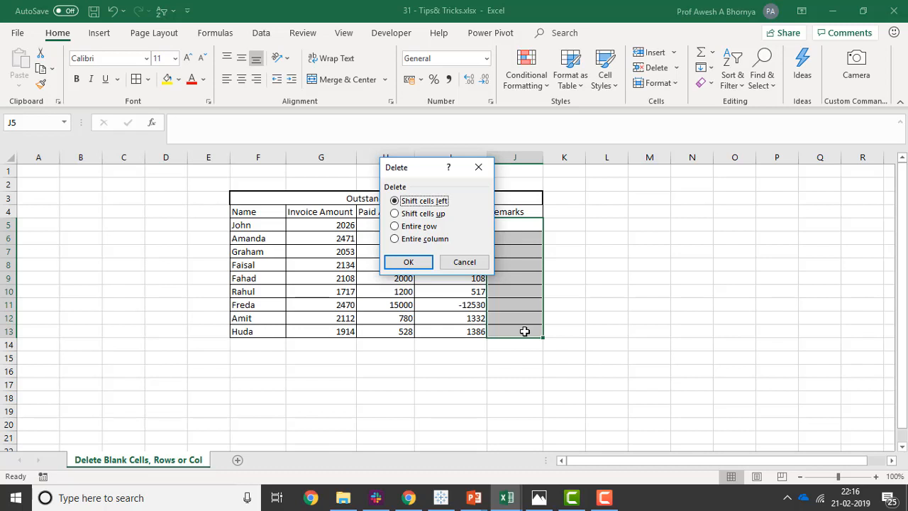
key(c)
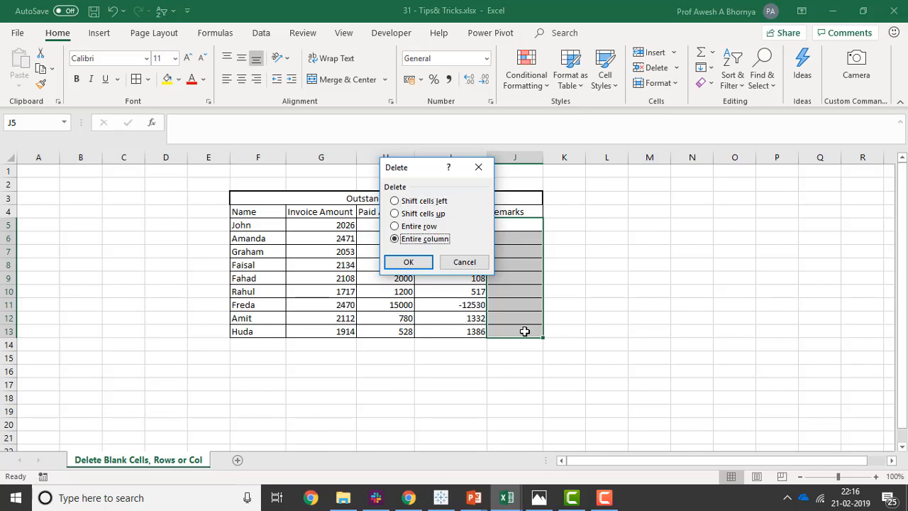
key(Return)
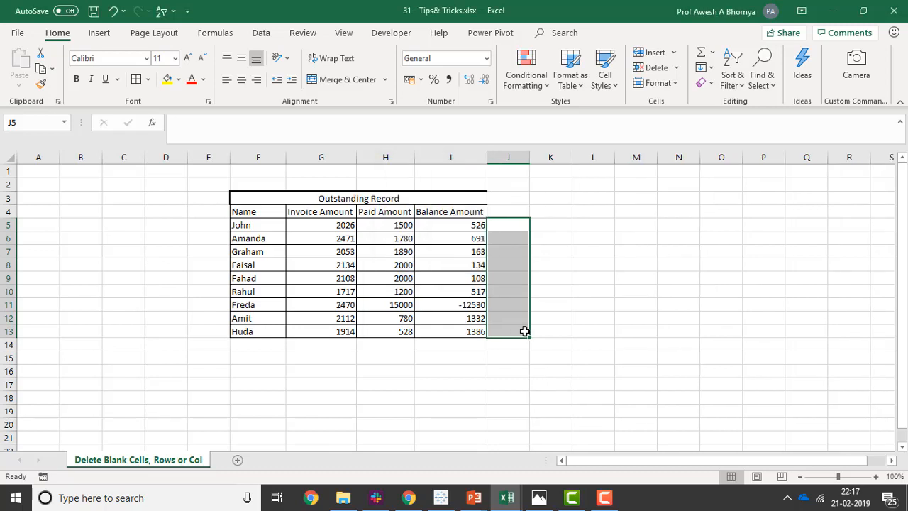